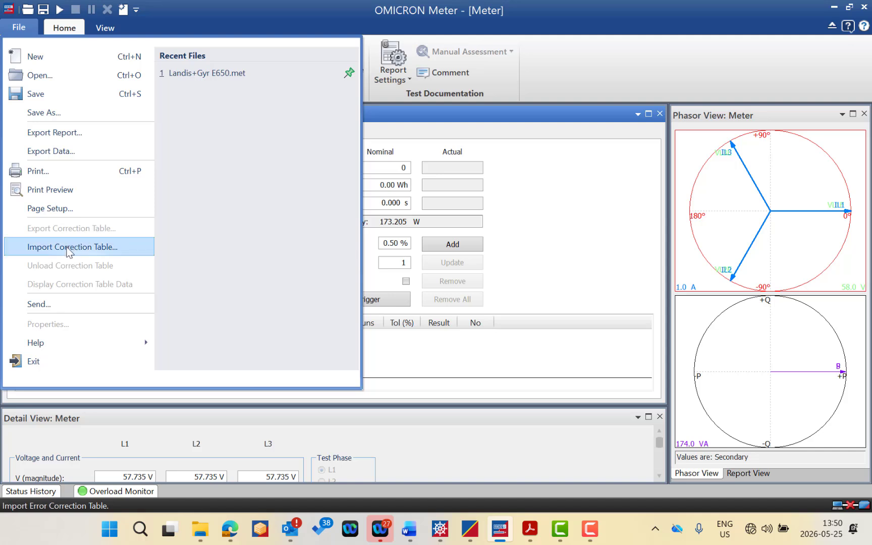
Step: View the import dialog for error correction tables (*.ect) and cancel it without choosing a file
click(70, 249)
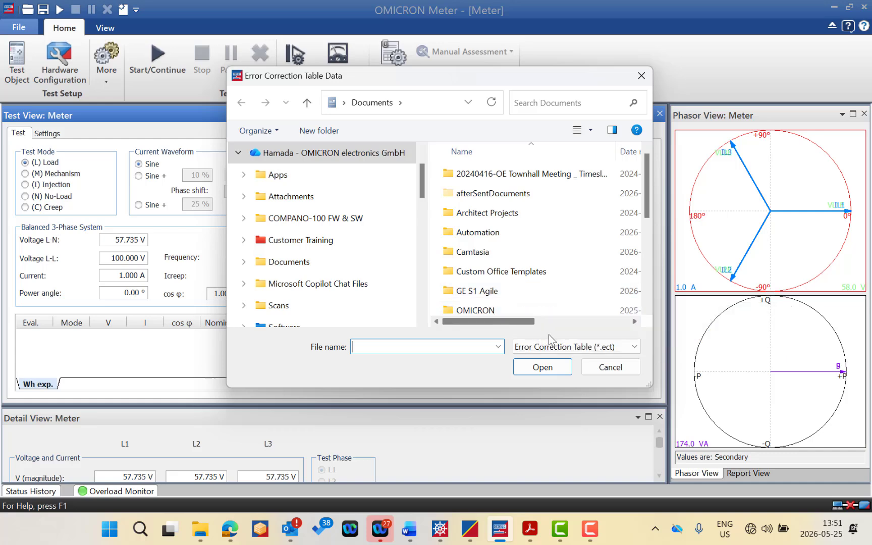
click(617, 368)
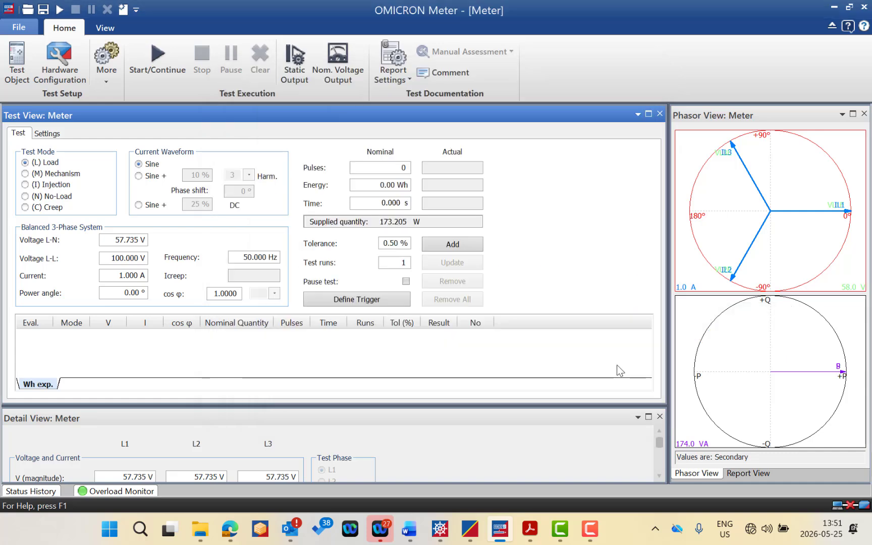
click(28, 28)
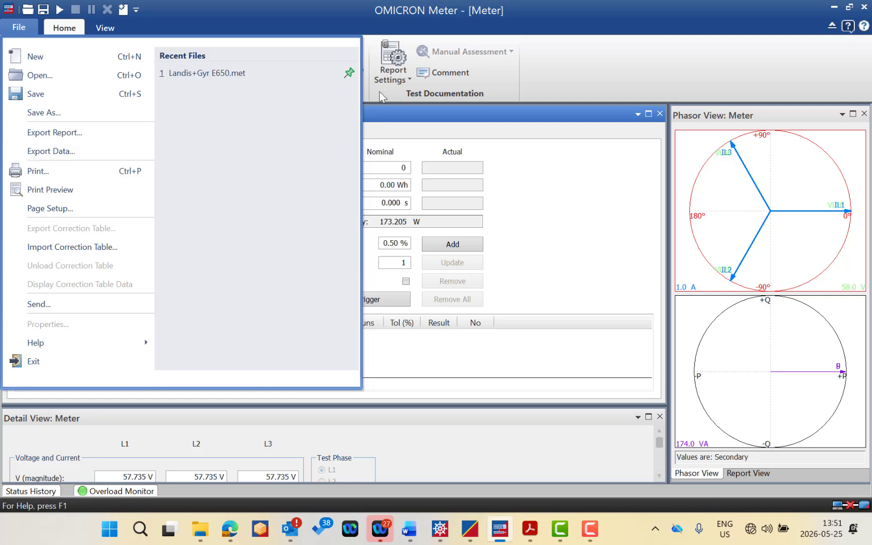
click(402, 102)
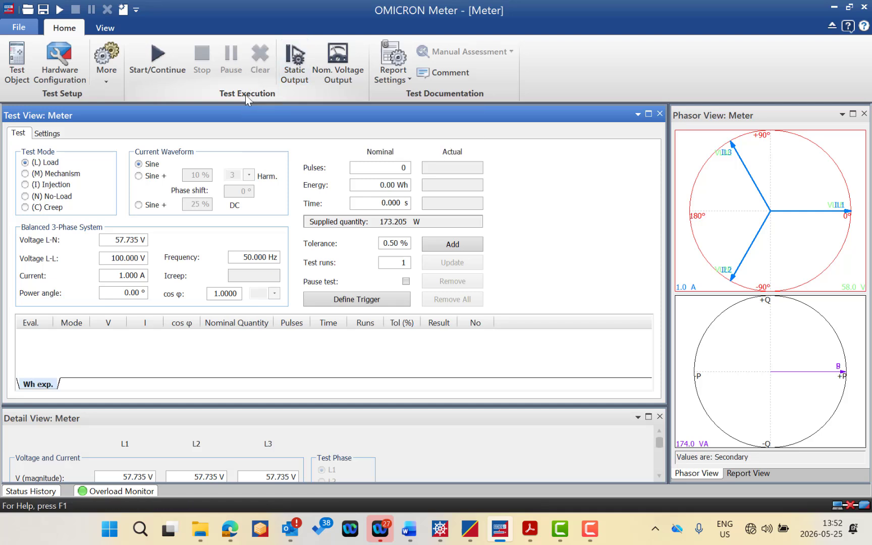
click(20, 28)
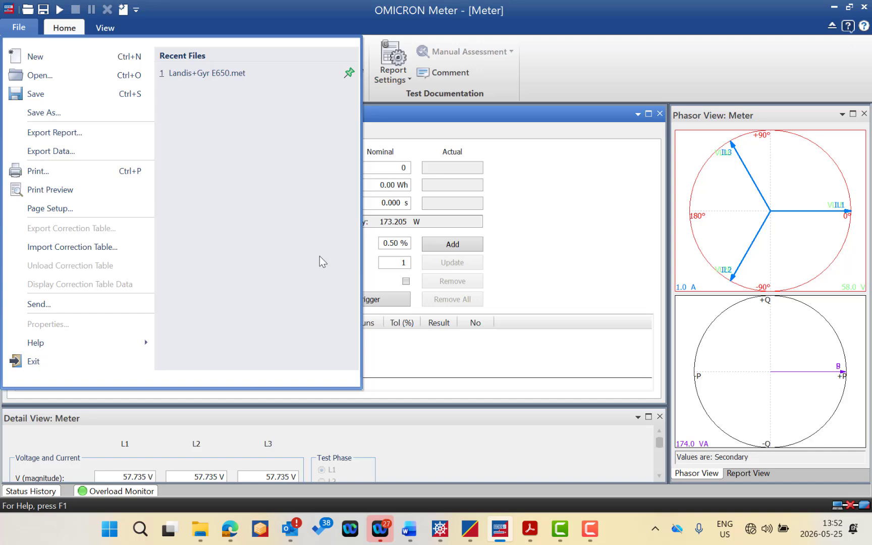
click(447, 347)
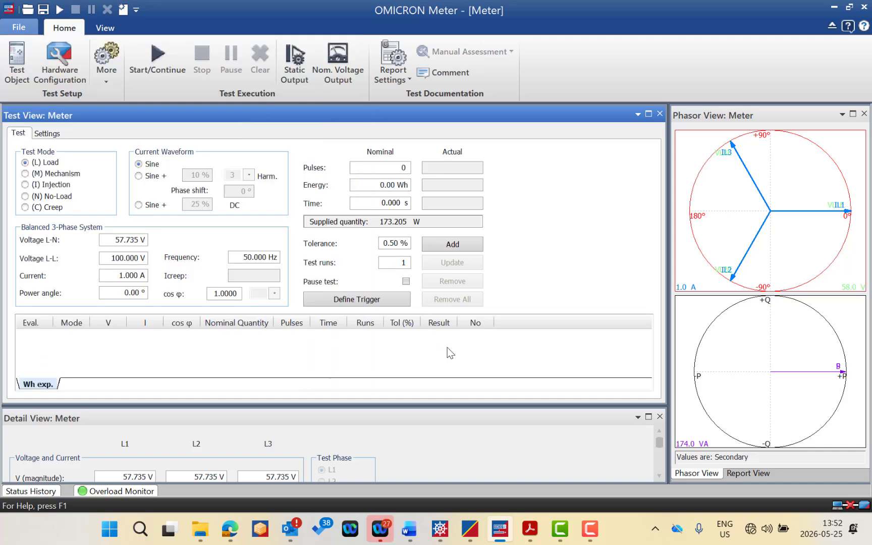
Step: Open the help topic on connecting a meter and a reference meter to a CMC test set
click(23, 27)
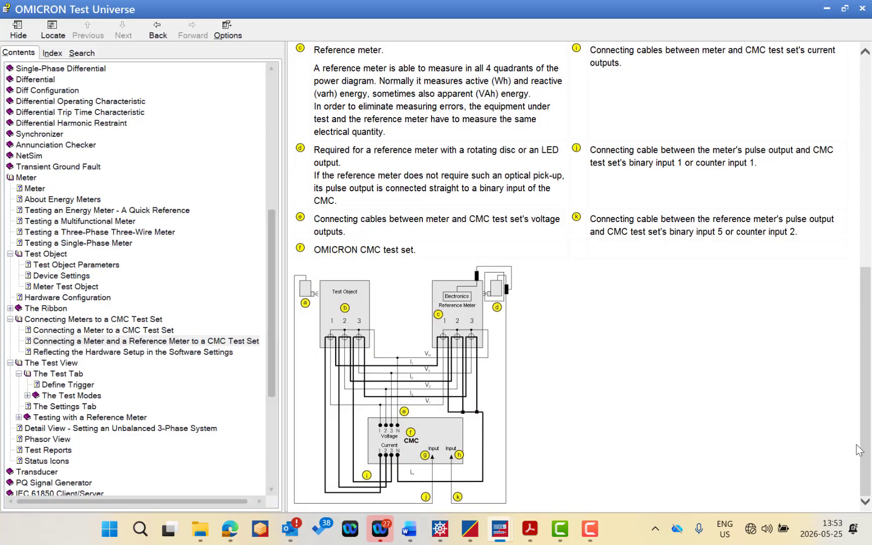
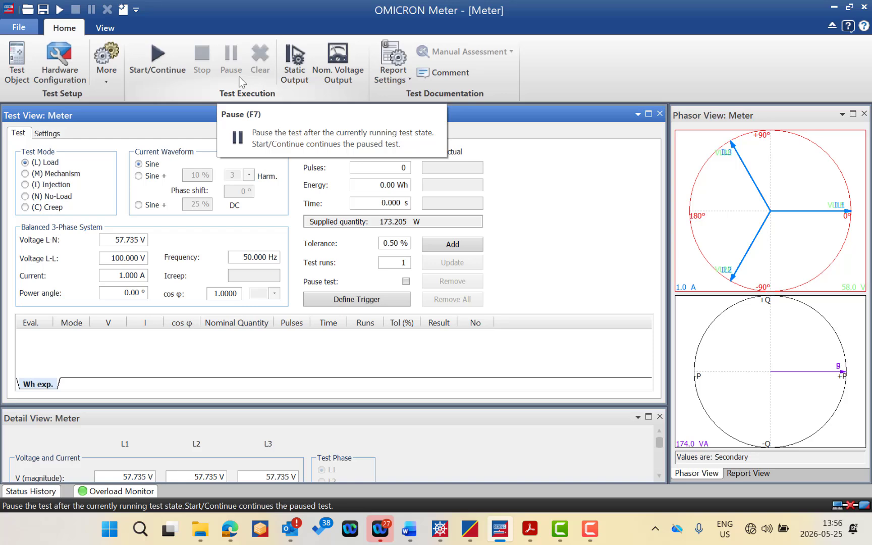
click(107, 78)
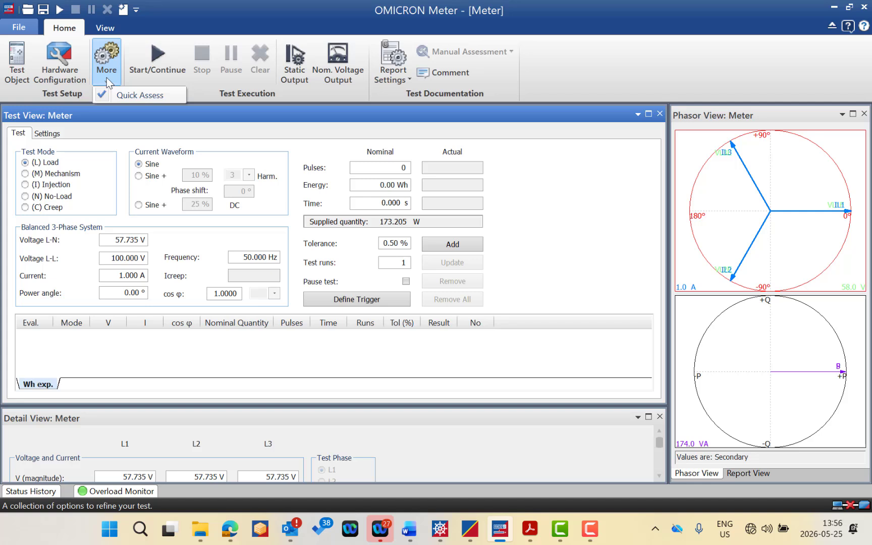
click(185, 126)
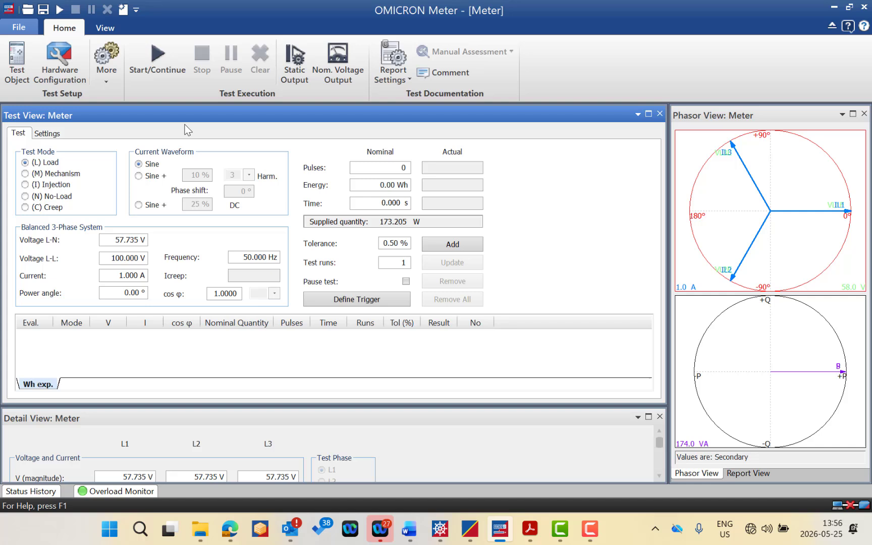
Step: Activate the nominal voltage output and deactivate it again
click(347, 75)
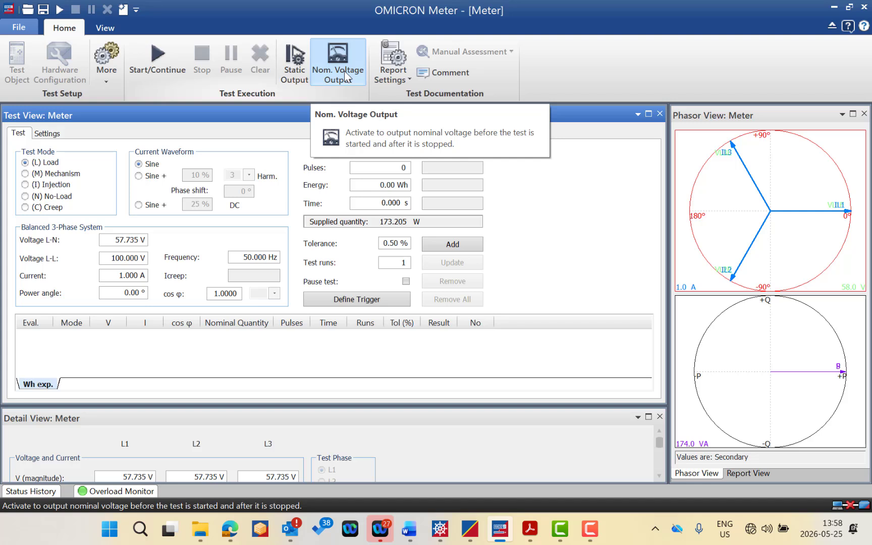
click(345, 74)
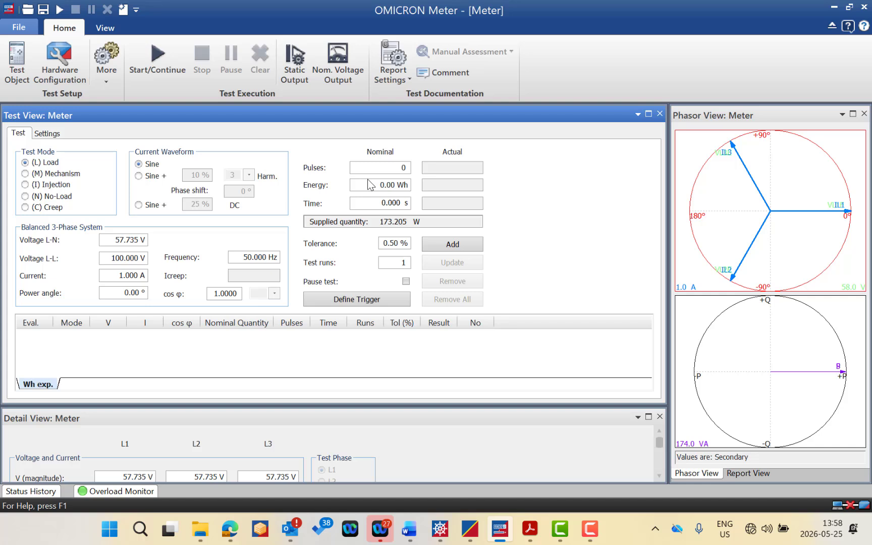
Step: Run the static output with Find constant enabled and 10 programmed pulses to determine the meter constant, and stop the output
click(297, 71)
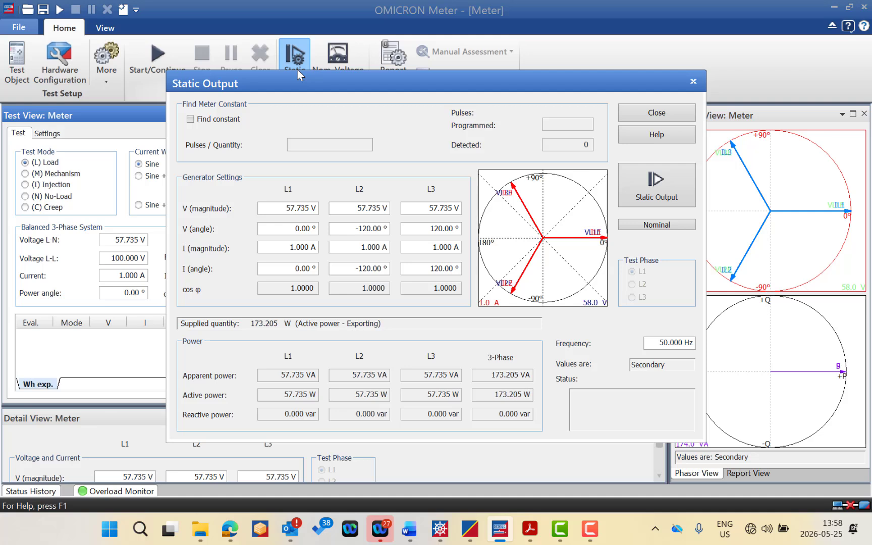
click(191, 119)
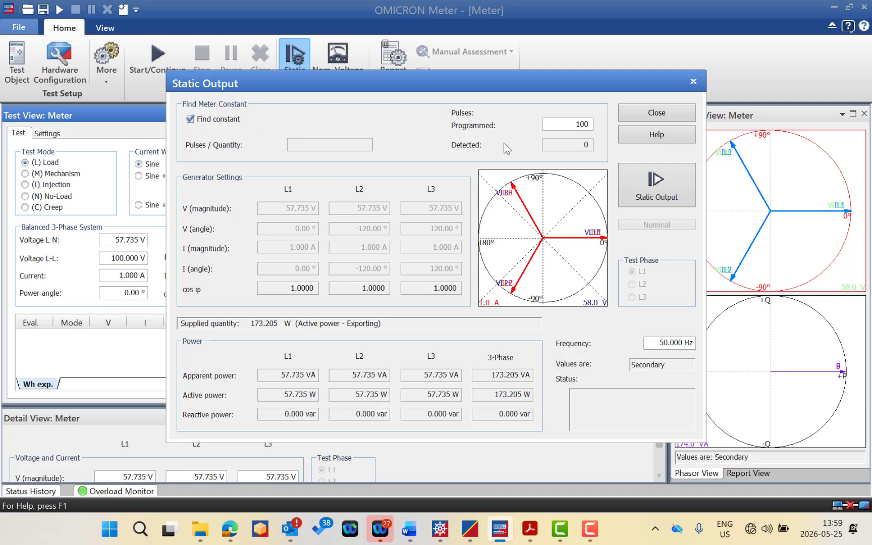
double_click(577, 126)
text(10)
click(657, 185)
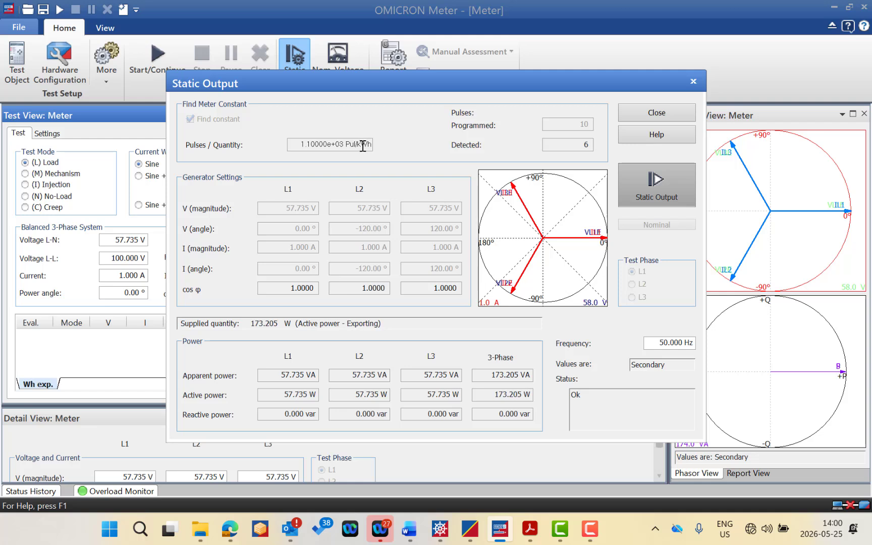
click(650, 194)
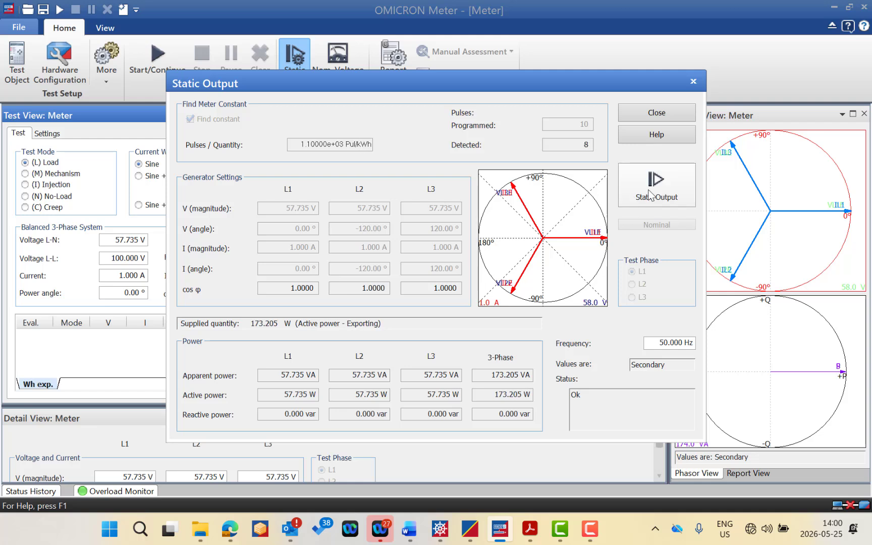
click(650, 194)
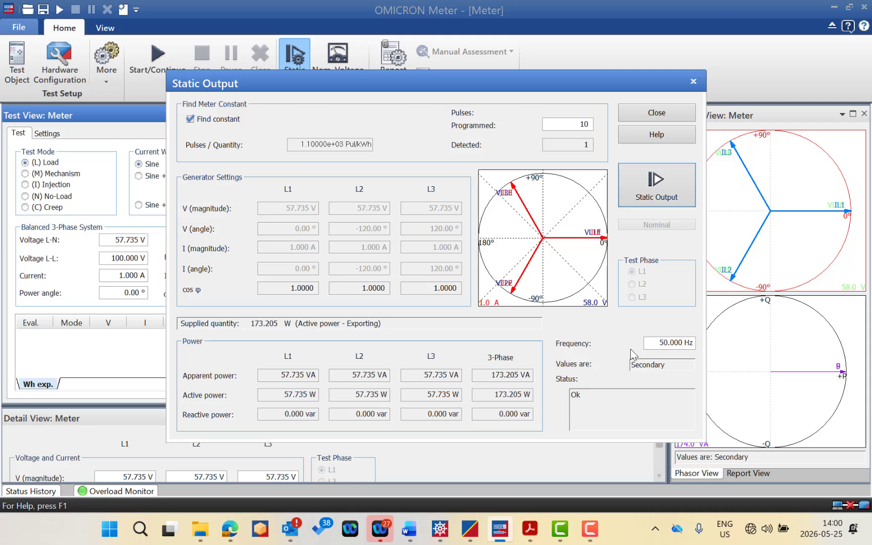
Step: Disable Find constant in the Static Output dialog, review the frequency and L1 current angle settings, and close the dialog
click(663, 347)
click(190, 119)
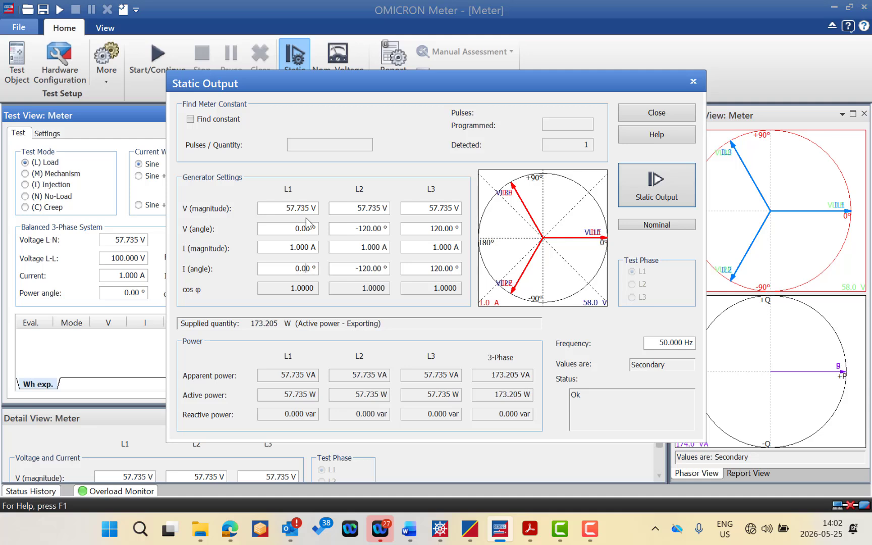
click(306, 269)
click(296, 270)
click(668, 114)
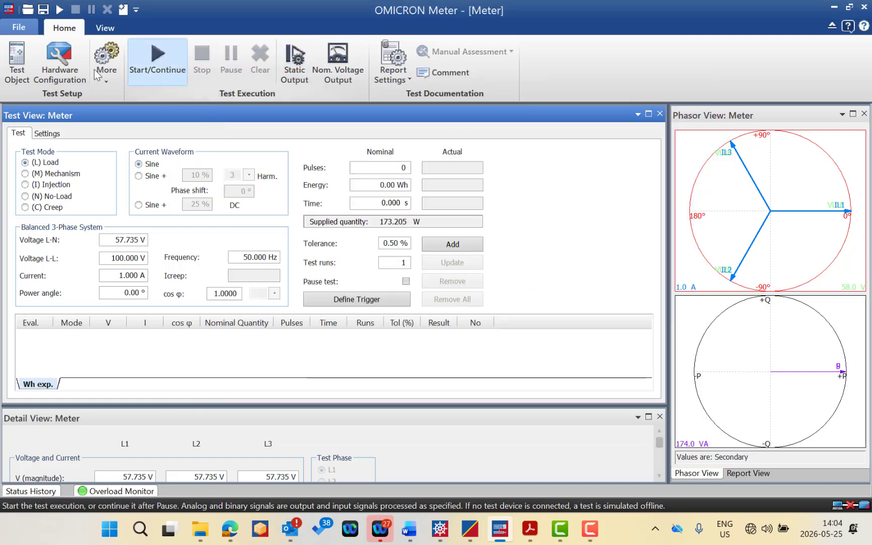
Step: Set the test object's meter parameters to Single phase and confirm the test object
click(16, 62)
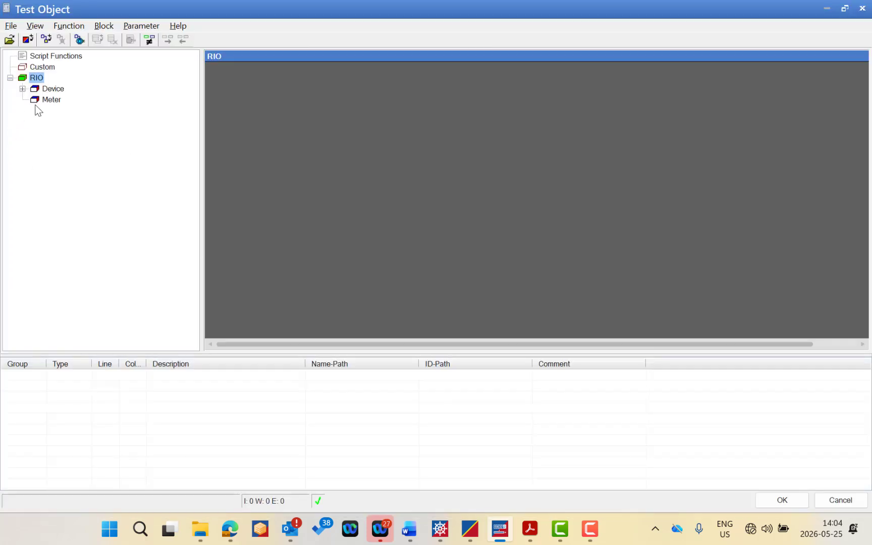
double_click(50, 99)
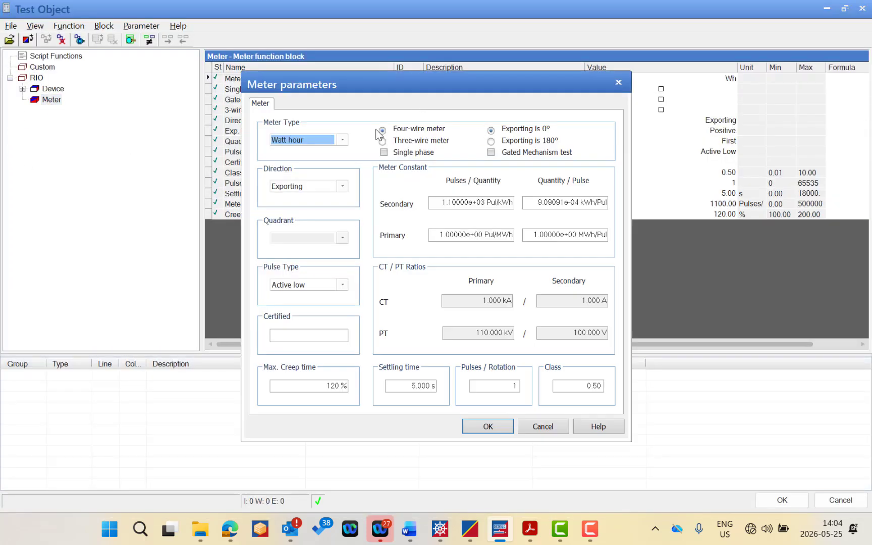
click(384, 152)
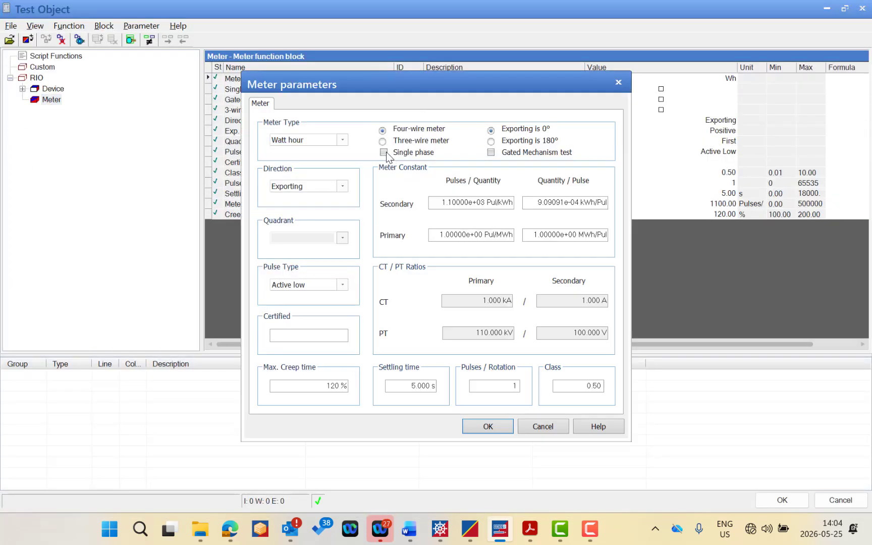
click(493, 426)
click(790, 501)
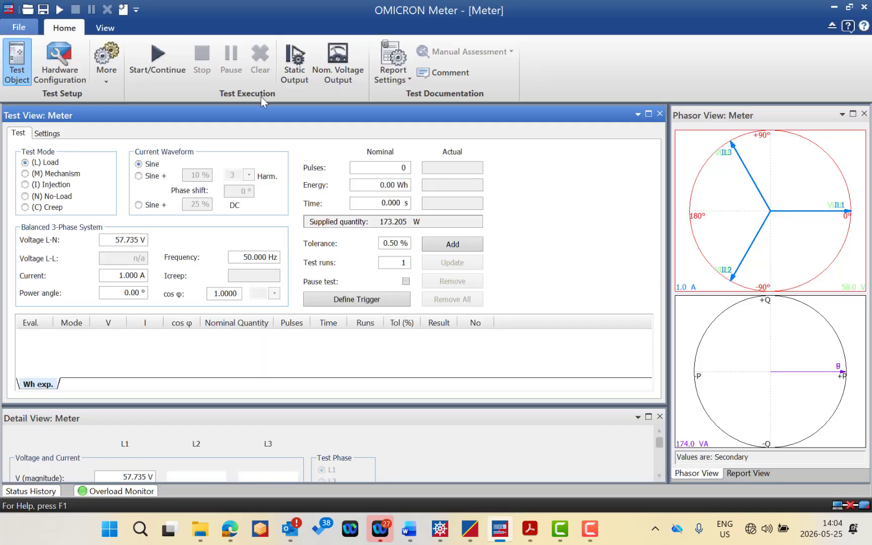
Step: Switch the static output's test phase to L2, L3 and back to L1, and close the Static Output dialog
click(305, 63)
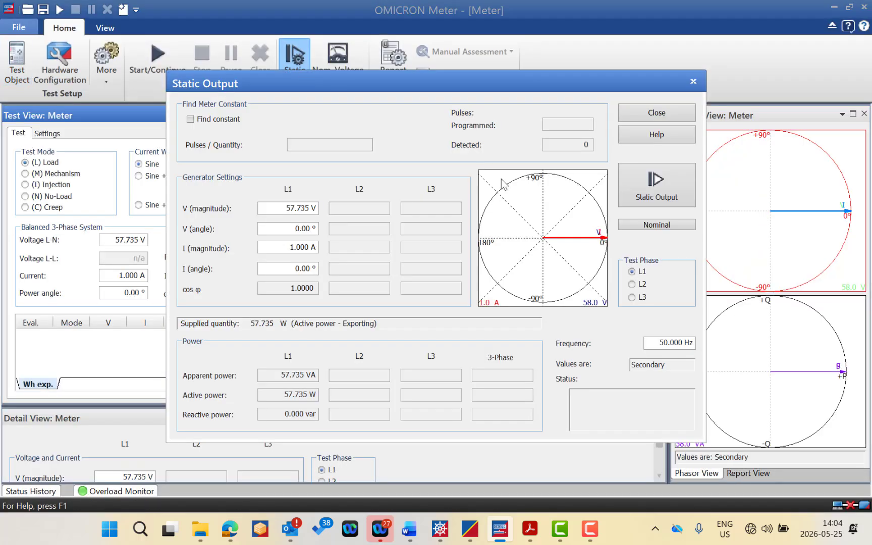
click(632, 284)
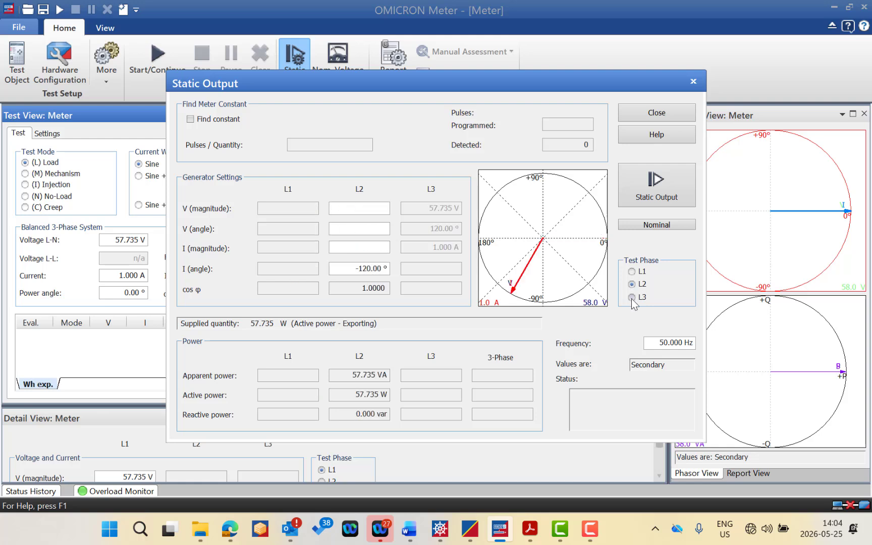
click(631, 297)
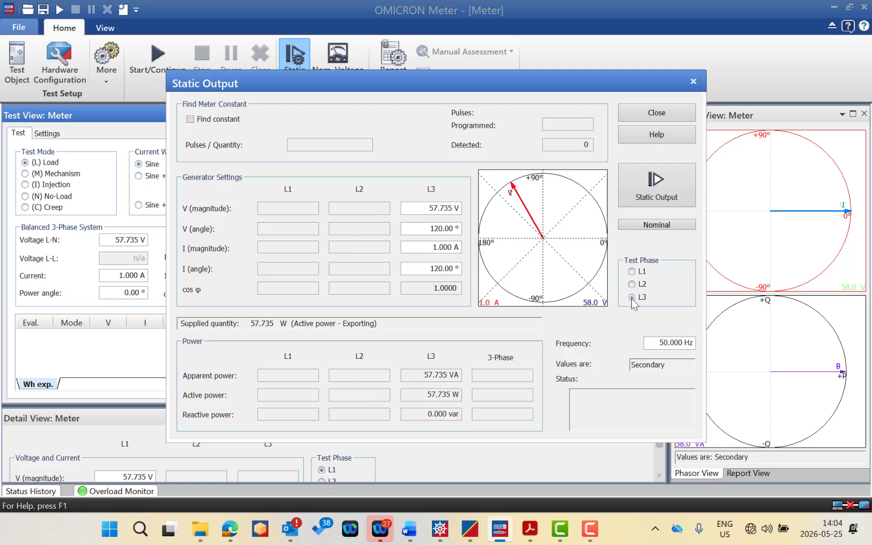
click(632, 272)
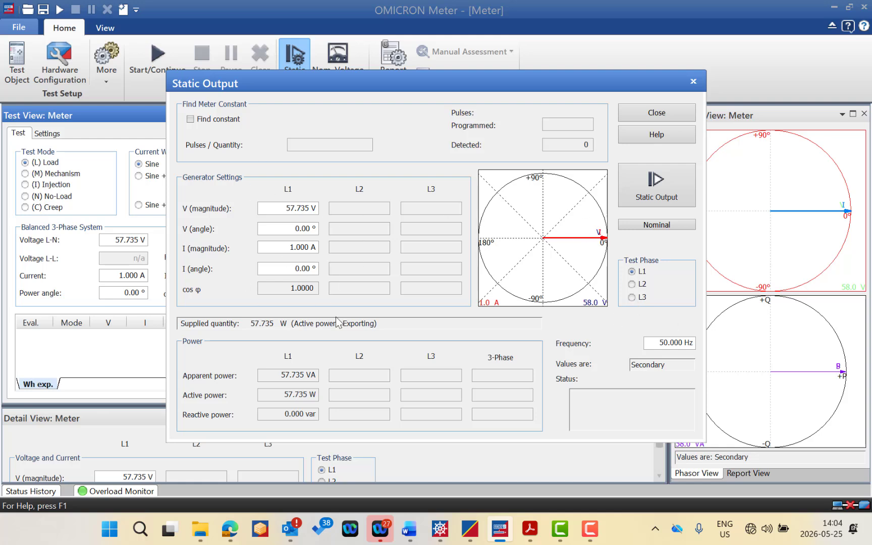
click(656, 343)
click(656, 113)
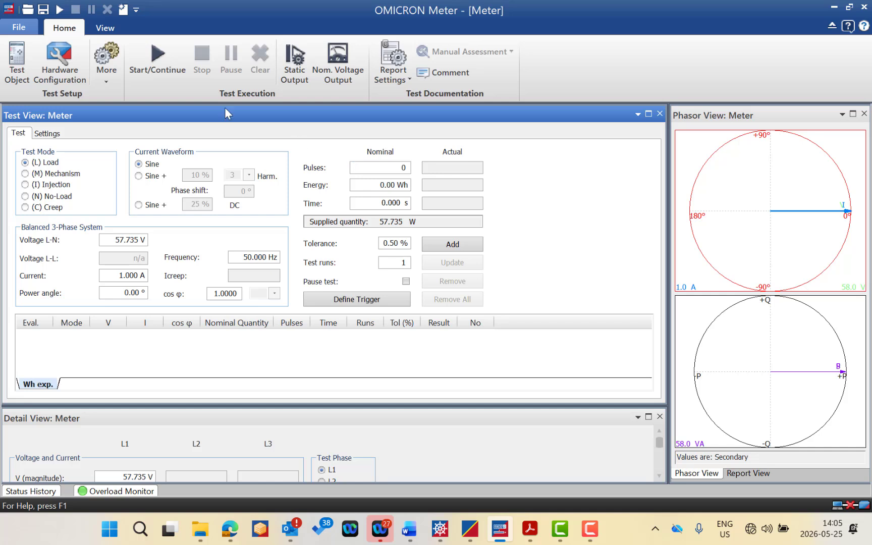
Step: Toggle the display of test results as accuracies
click(106, 28)
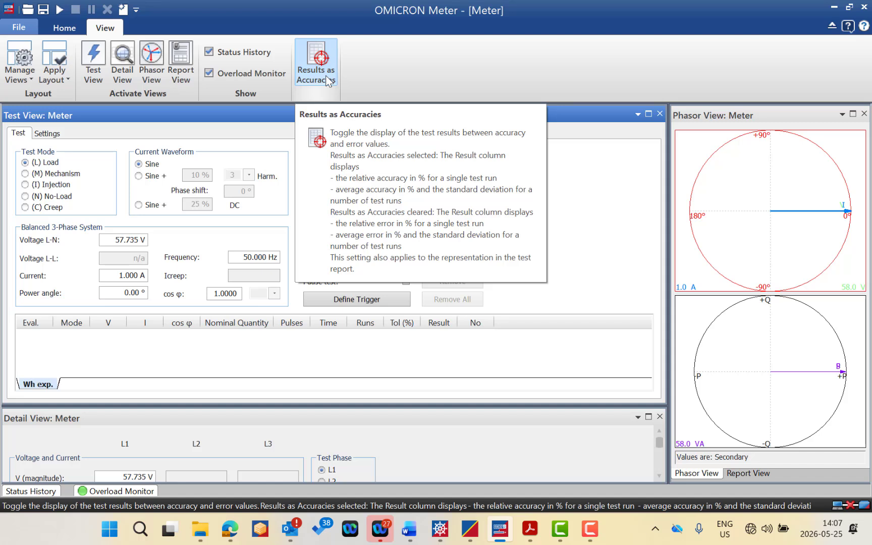
click(328, 74)
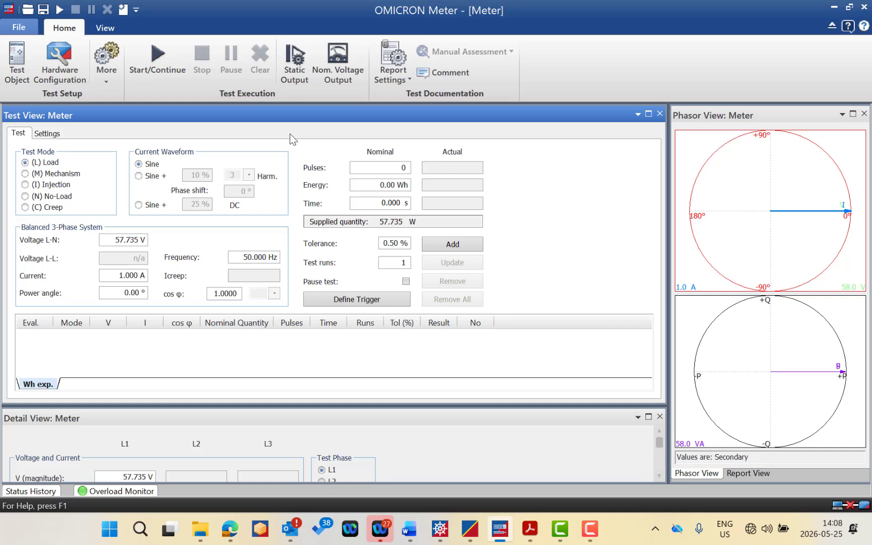
Step: Open the hardware configuration and confirm CMC 256plus as the offline test set type
click(60, 60)
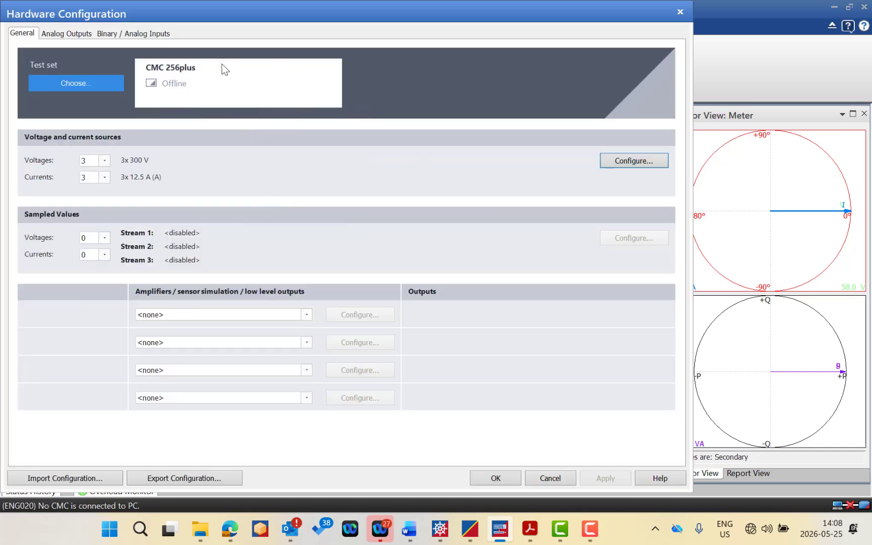
click(97, 84)
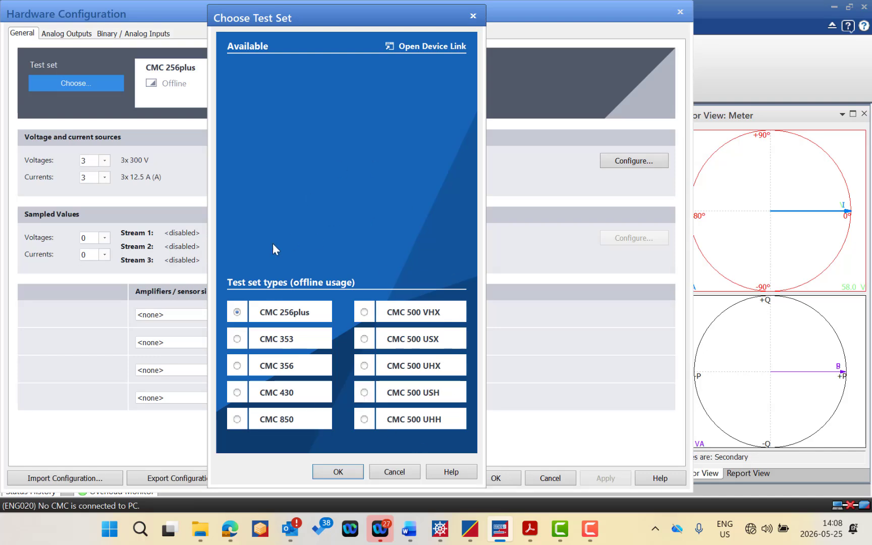
click(336, 473)
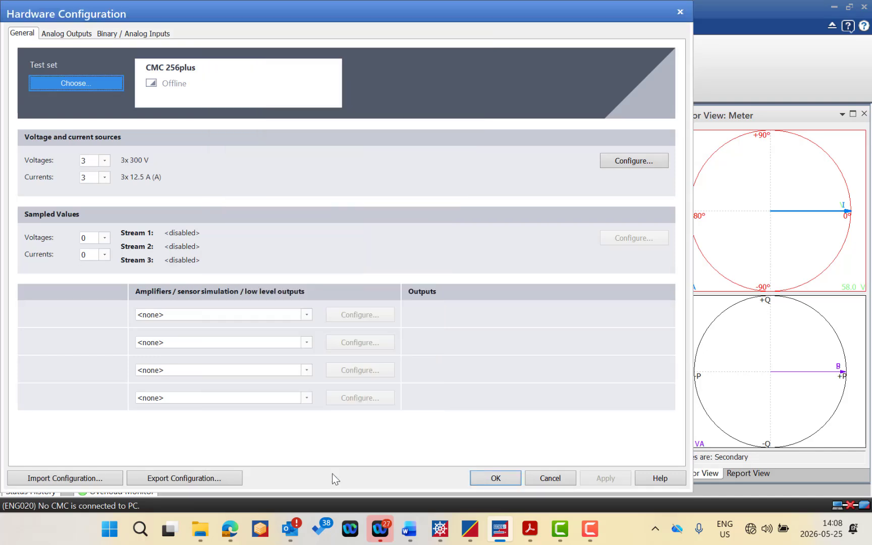
Step: Review the numbers of voltages and currents, and accept the 3x 300 V voltage and 3x 12.5 A (A) current sources
click(107, 165)
click(107, 165)
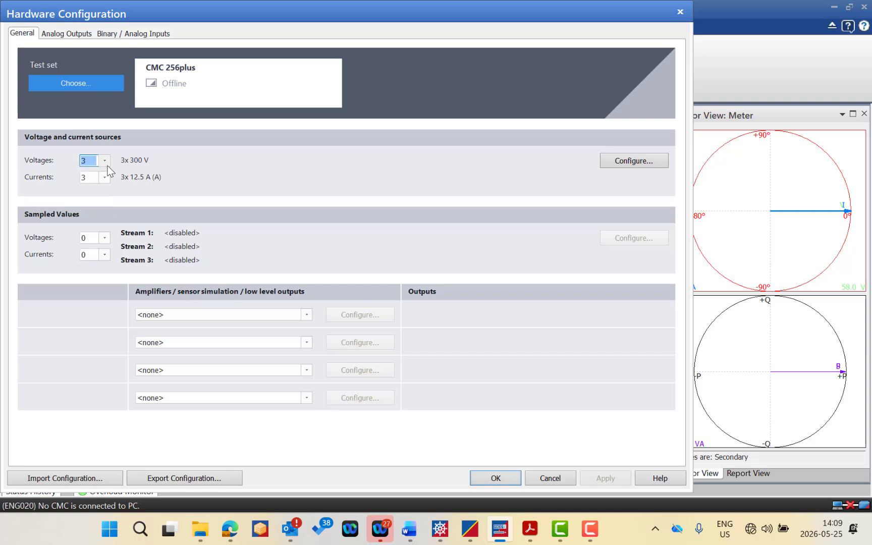
click(104, 179)
click(104, 179)
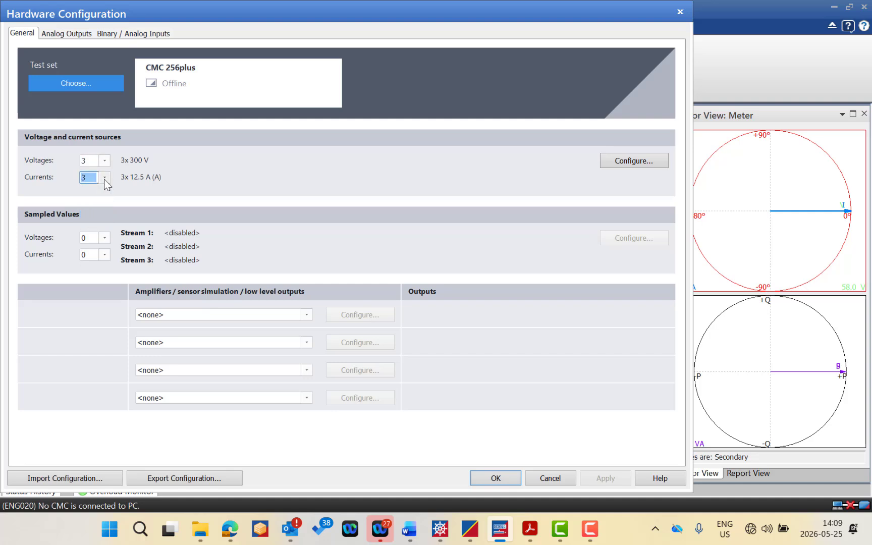
click(630, 168)
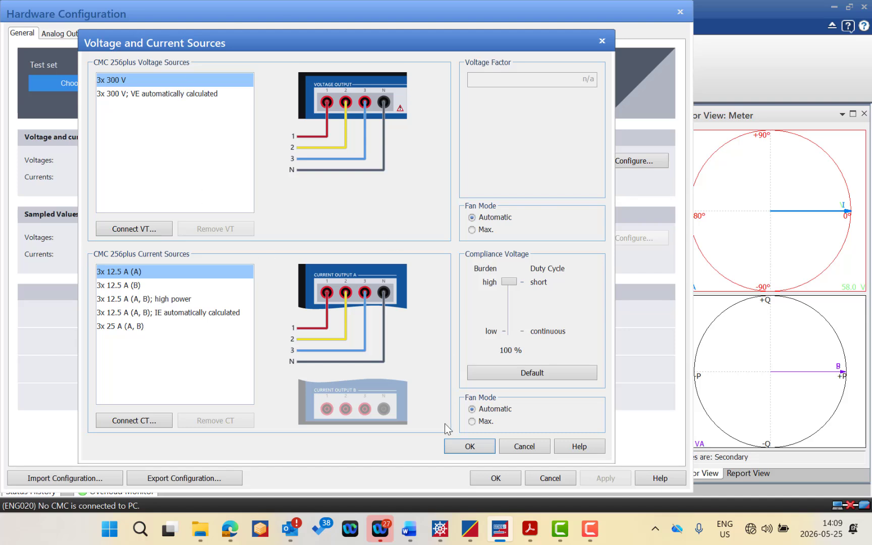
click(465, 446)
Step: Examine the analog output signal assignments and the full range of binary and counter inputs
click(67, 36)
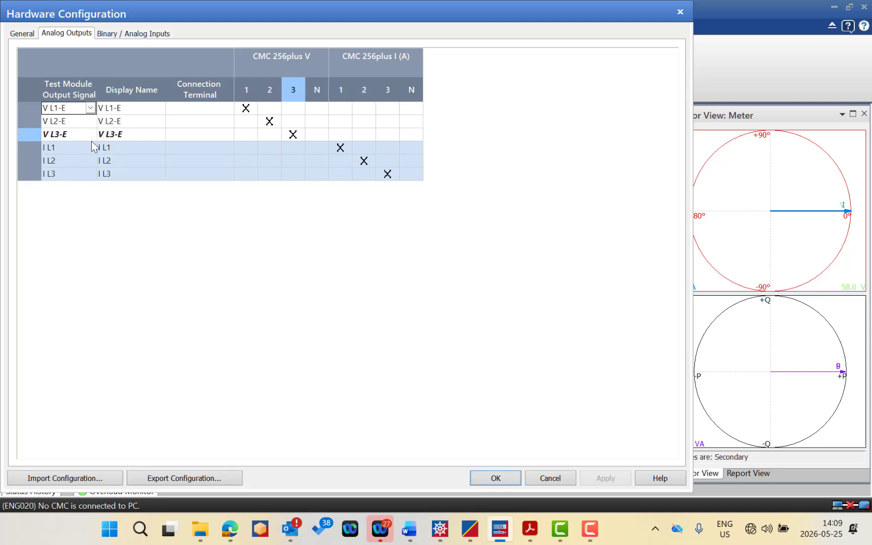
click(115, 37)
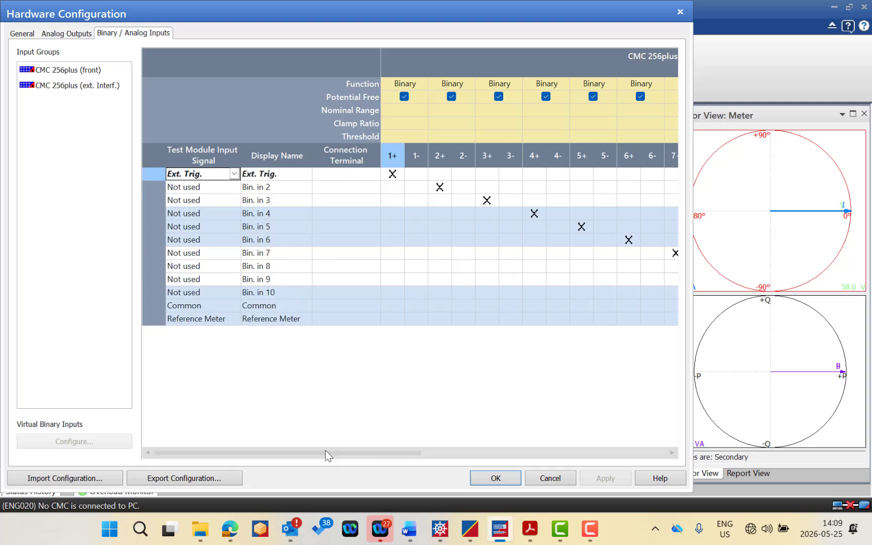
drag(330, 452, 574, 430)
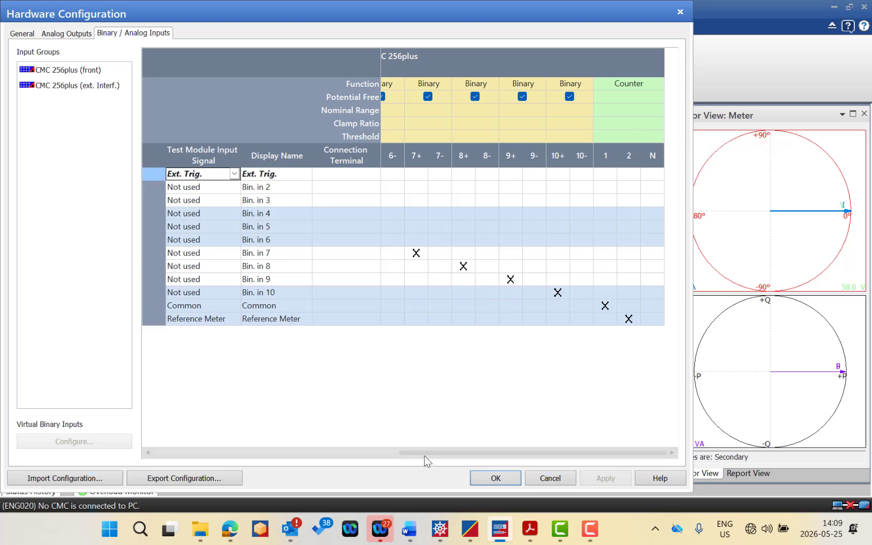
drag(425, 455, 151, 434)
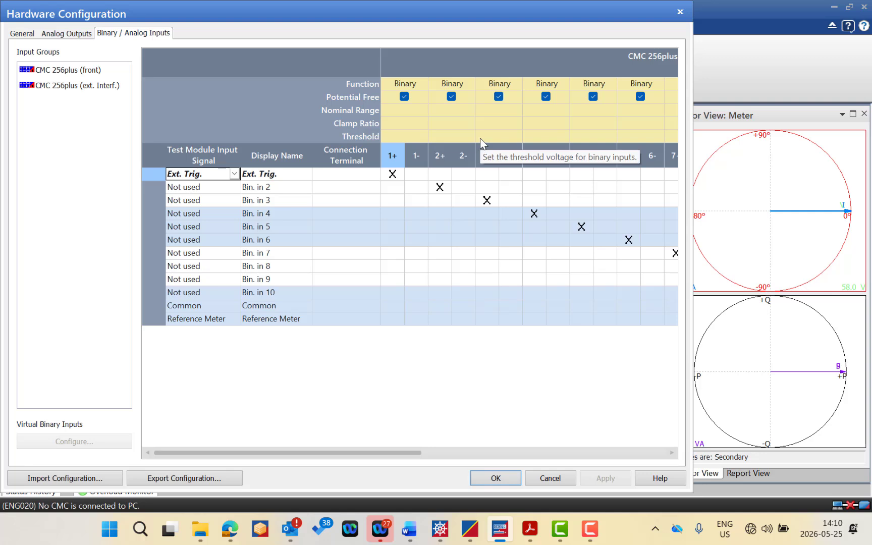
Step: Set the function of the test set's input 1 to Counter
click(419, 84)
click(421, 85)
click(408, 109)
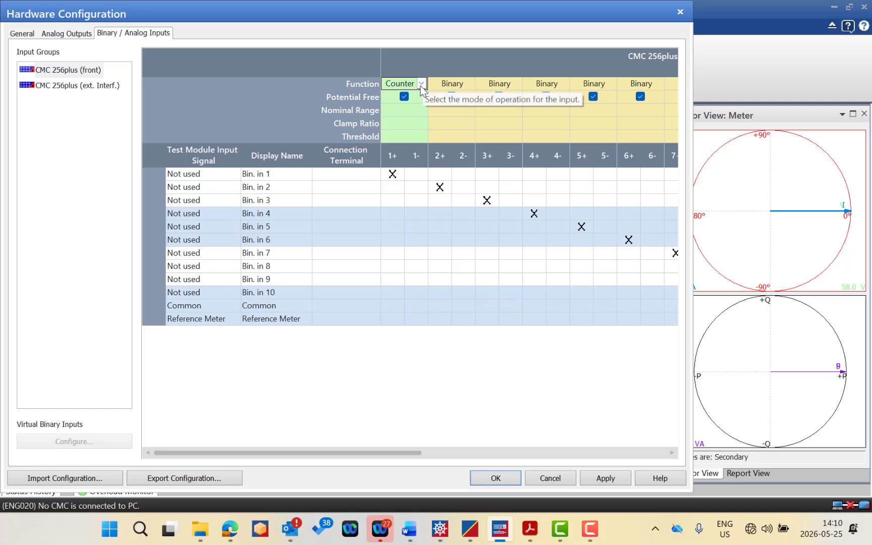
Step: Check the counter inputs for Common and Reference Meter, the analog output assignments, and the binary inputs again
click(462, 453)
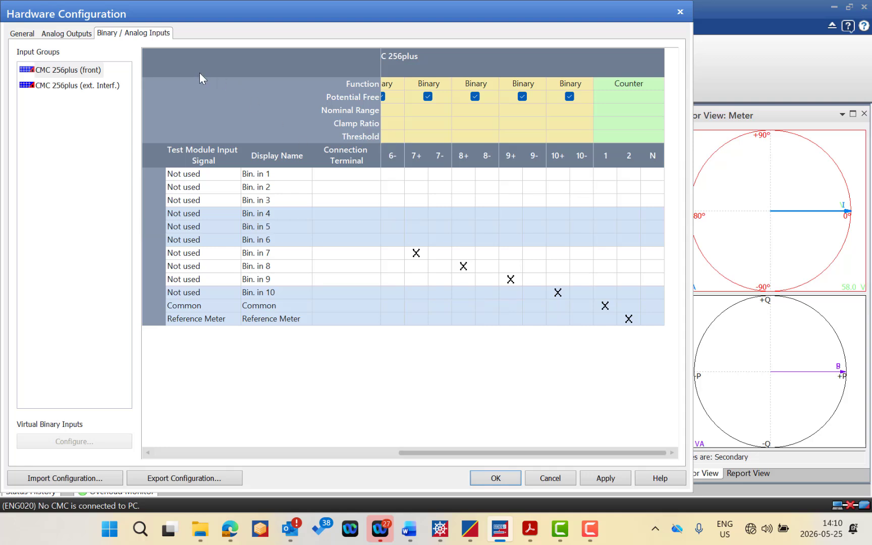
click(69, 38)
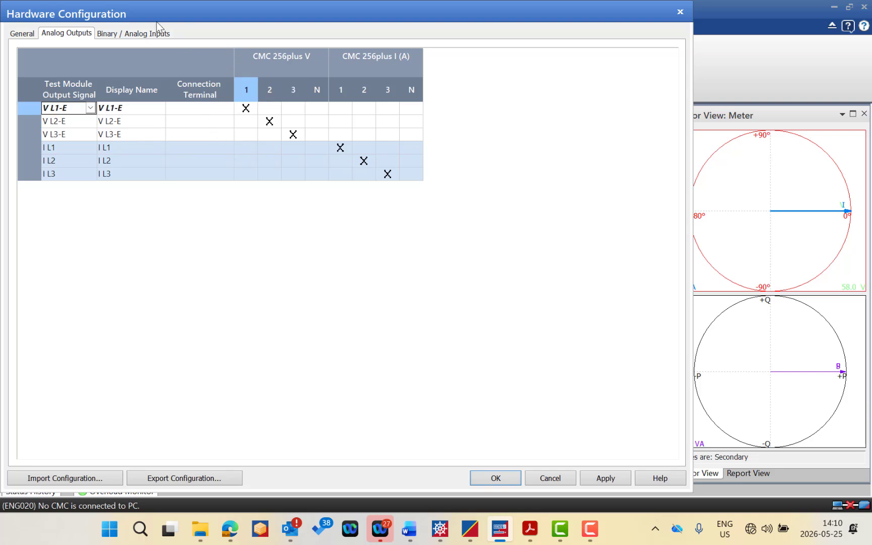
click(137, 33)
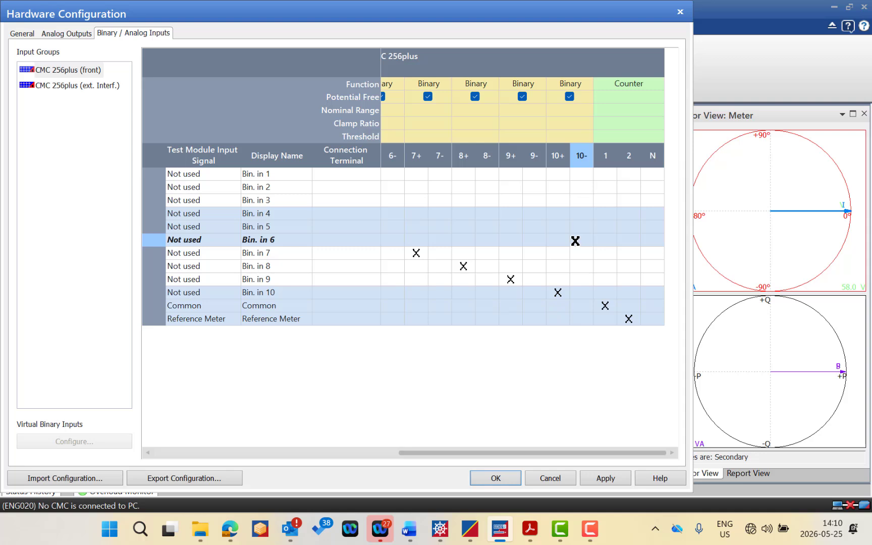